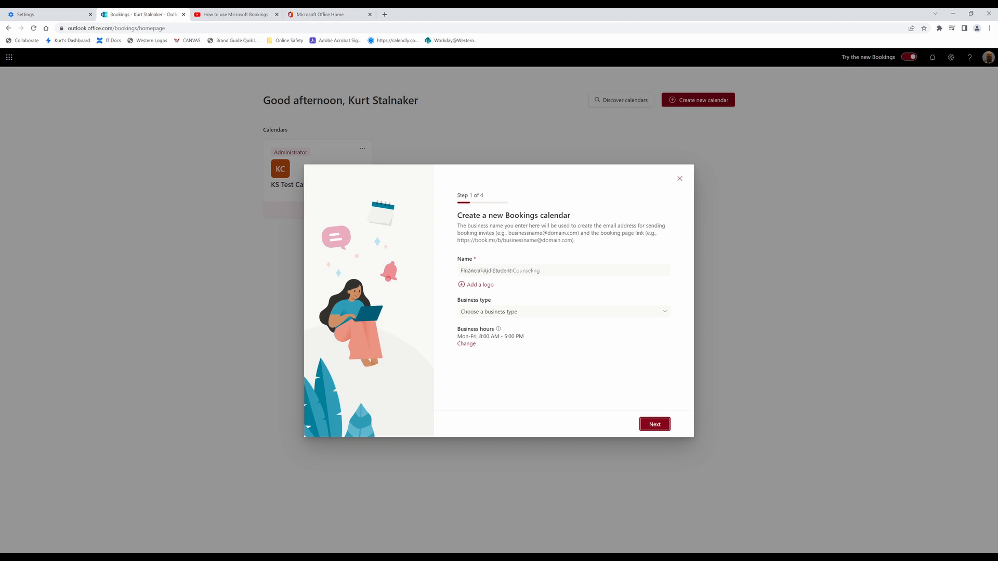
# Name the new Bookings calendar "KS Meeting Scheduler", add the shark picture as its logo and set the business type to Education.
pyautogui.write('KS Meeting Scheduler')
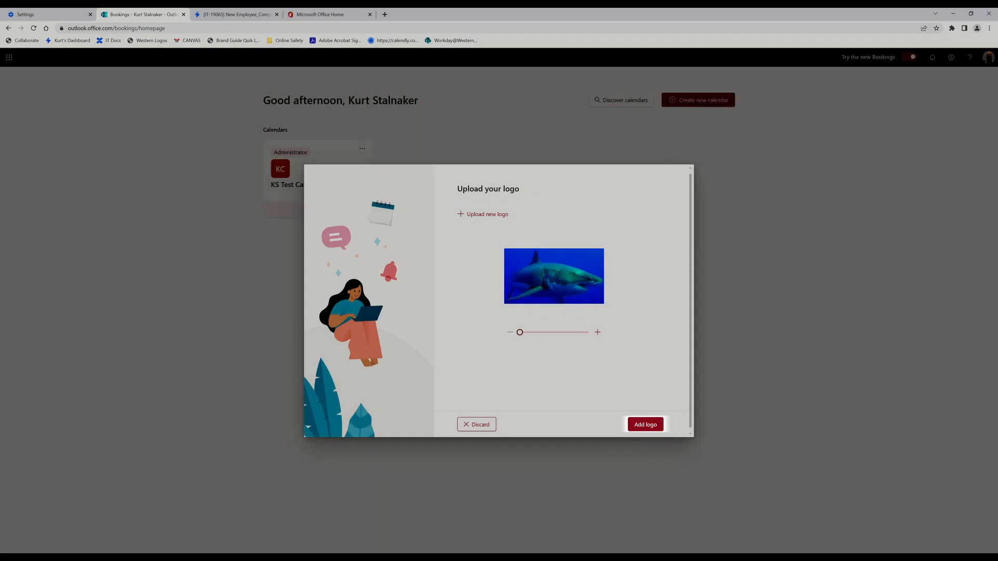
pyautogui.click(646, 425)
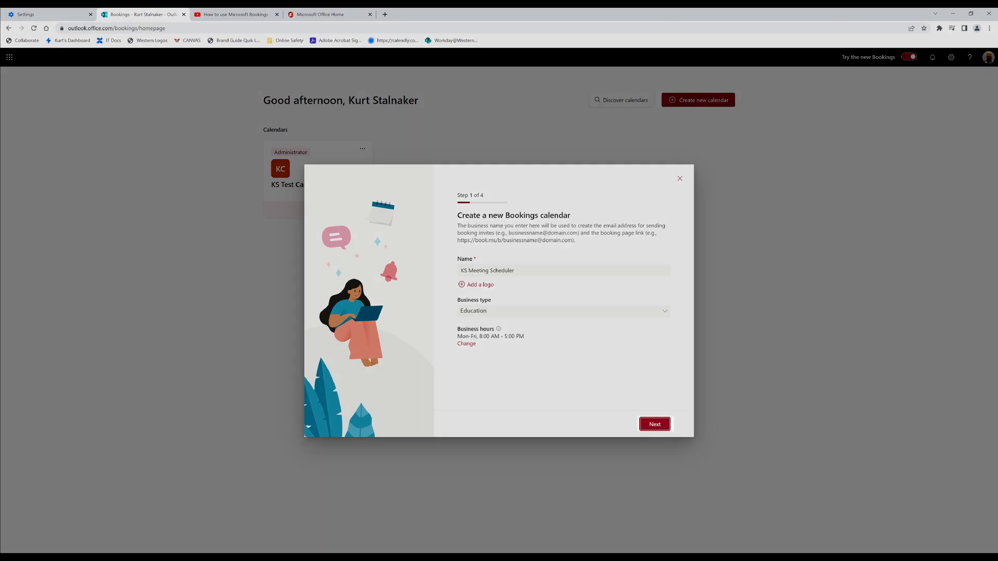
pyautogui.click(655, 424)
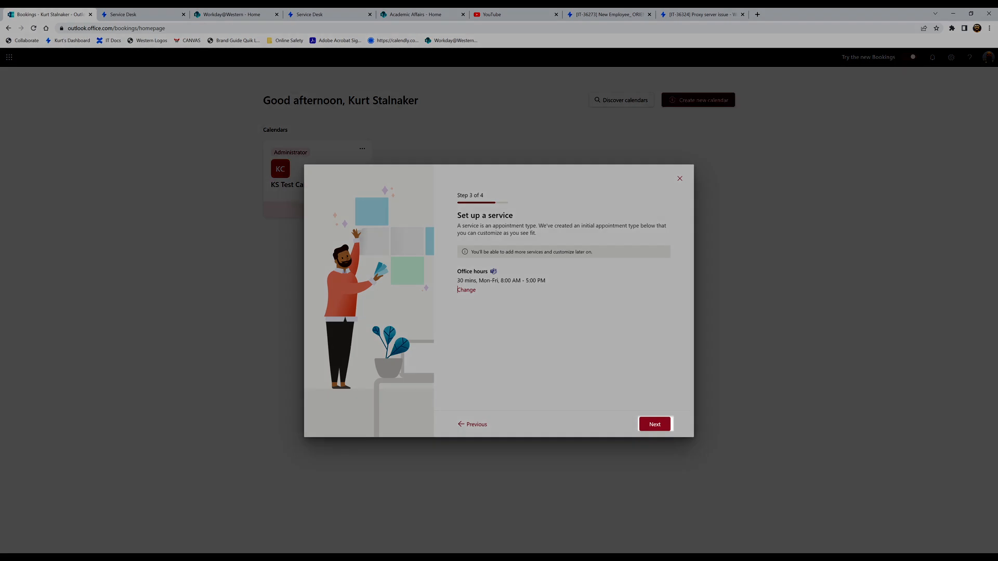
# Keep the default Office hours service and create the calendar, bookable by people in the organization.
pyautogui.press('Return')
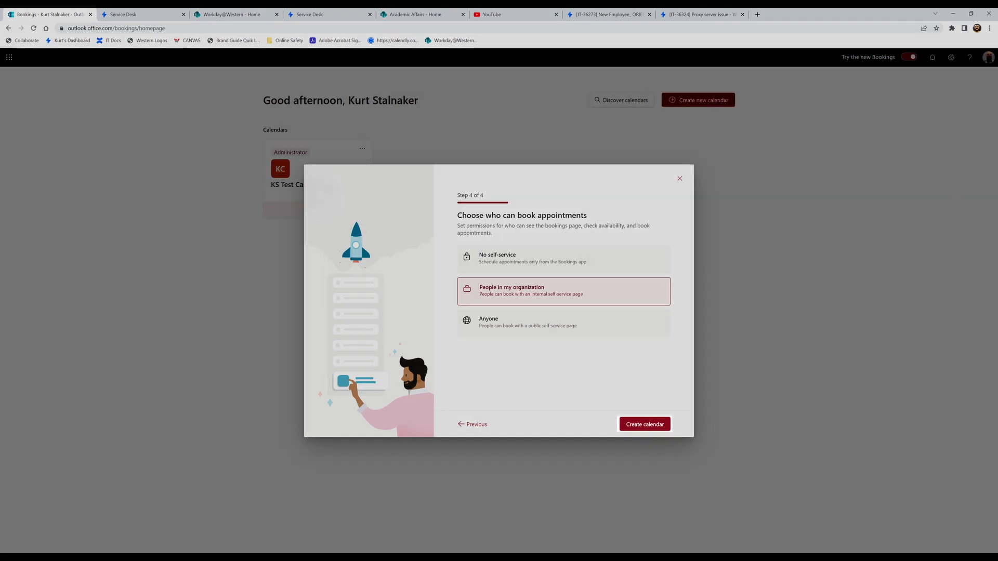
pyautogui.click(645, 424)
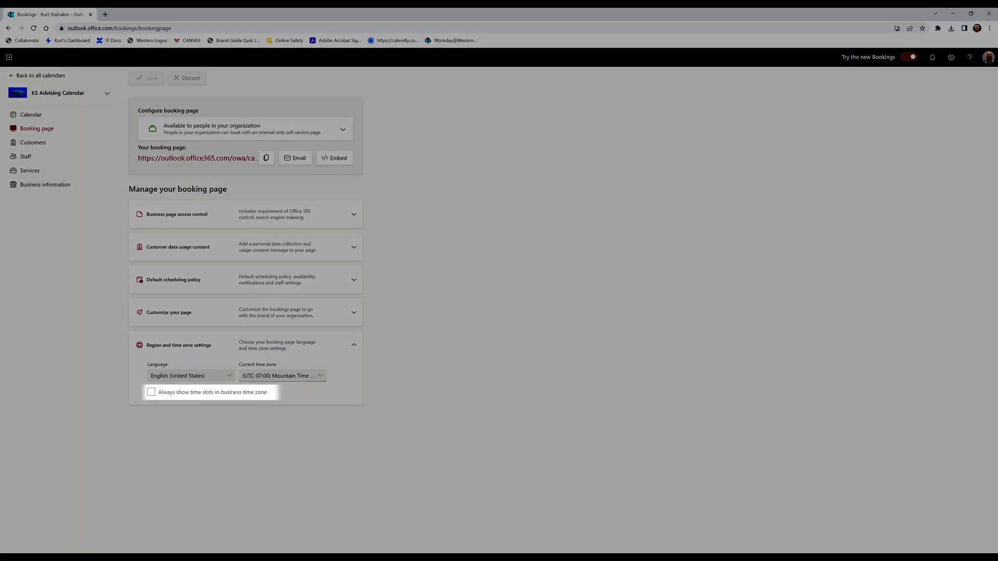
# Make the booking page always show time slots in the business time zone.
pyautogui.click(151, 391)
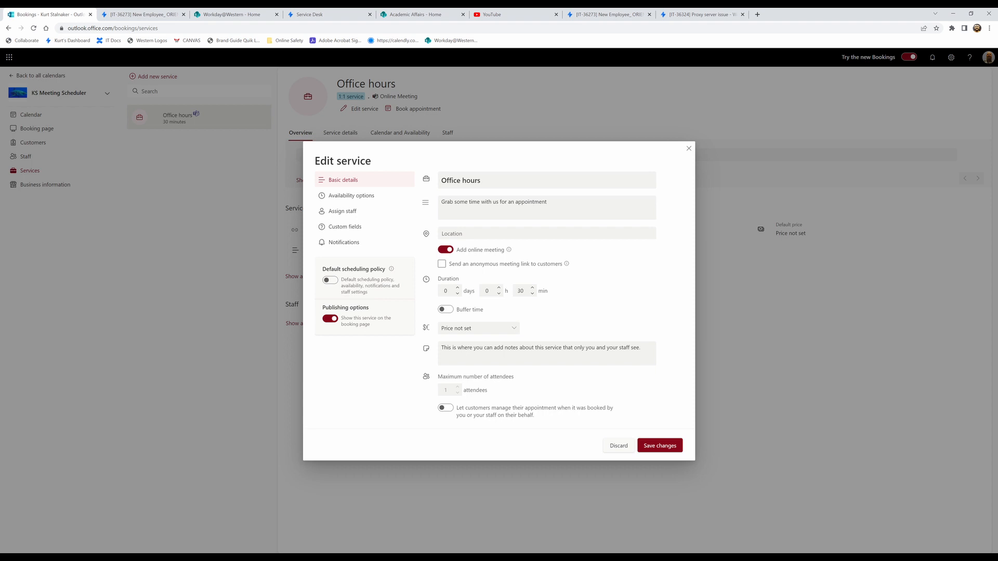
# Rename the Office hours service to "Academic Advising" and describe it as "1 hour appointments to discuss your academic future.".
pyautogui.hotkey('ctrl', 'a')
pyautogui.write('Academic Advising')
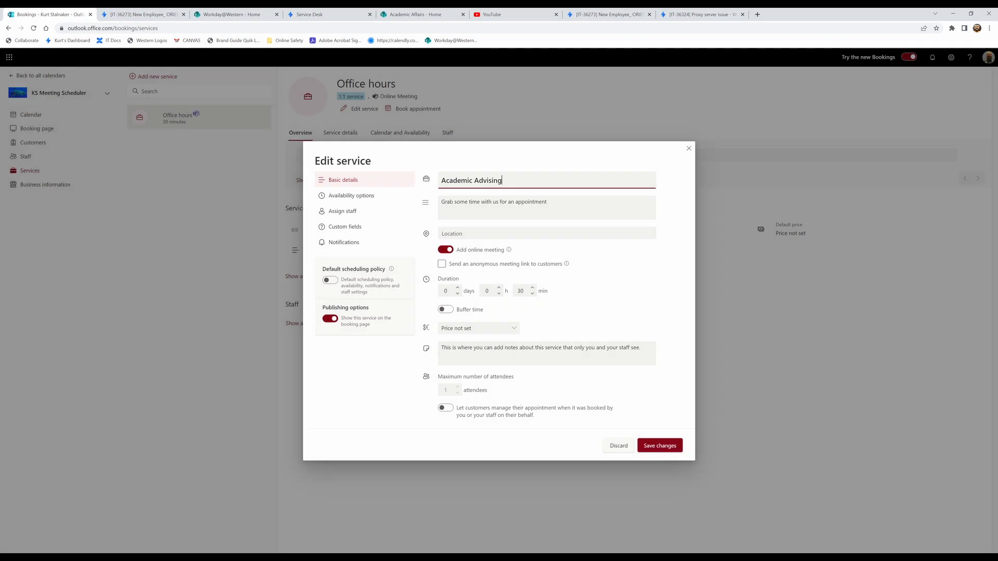
pyautogui.press('Tab')
pyautogui.hotkey('ctrl', 'a')
pyautogui.write('1 hour appointments to discuss your academic future.')
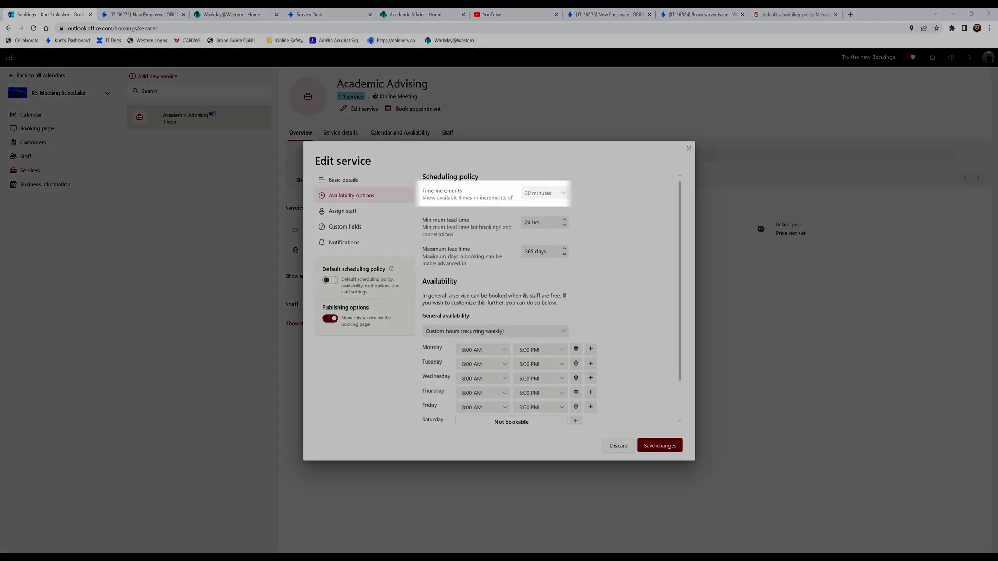
# Set the Academic Advising service's time increments to 1 hour and its maximum lead time to 90 days.
pyautogui.press('Down')
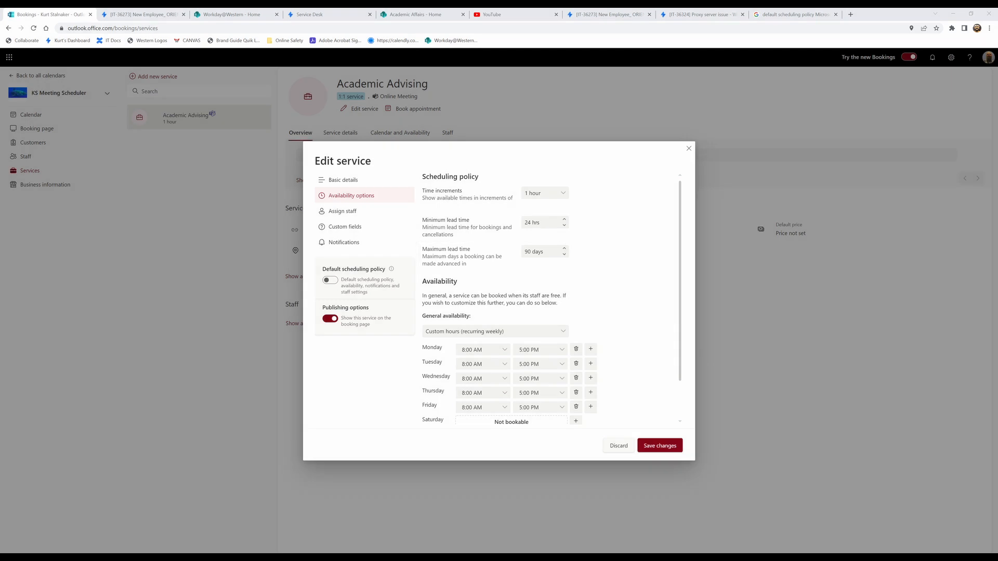
# Set Monday's availability to 9:00 AM–12:00 PM and 3:00 PM–5:00 PM, and start a different availability for a date range.
pyautogui.scroll(-1, 520, 312)
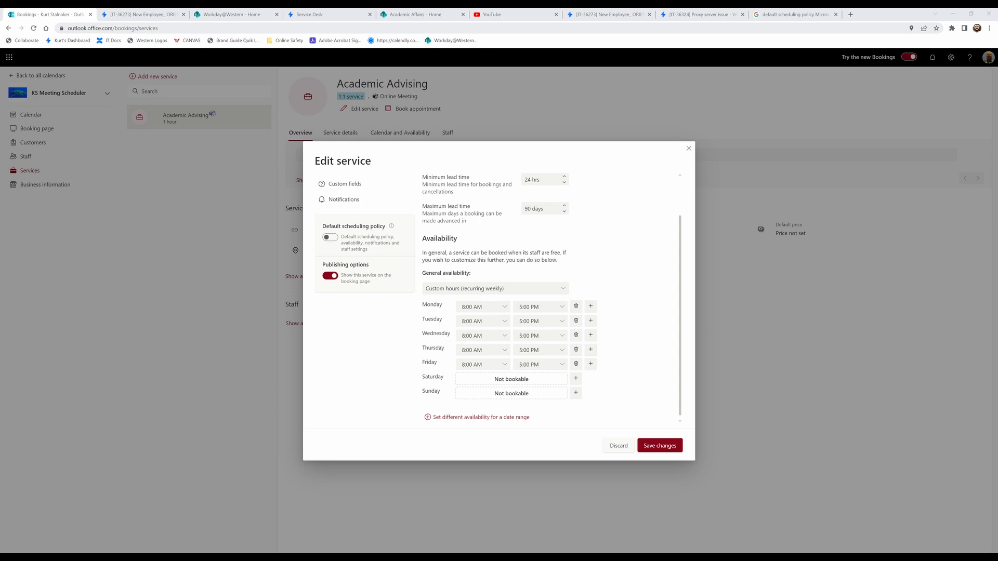
pyautogui.click(472, 307)
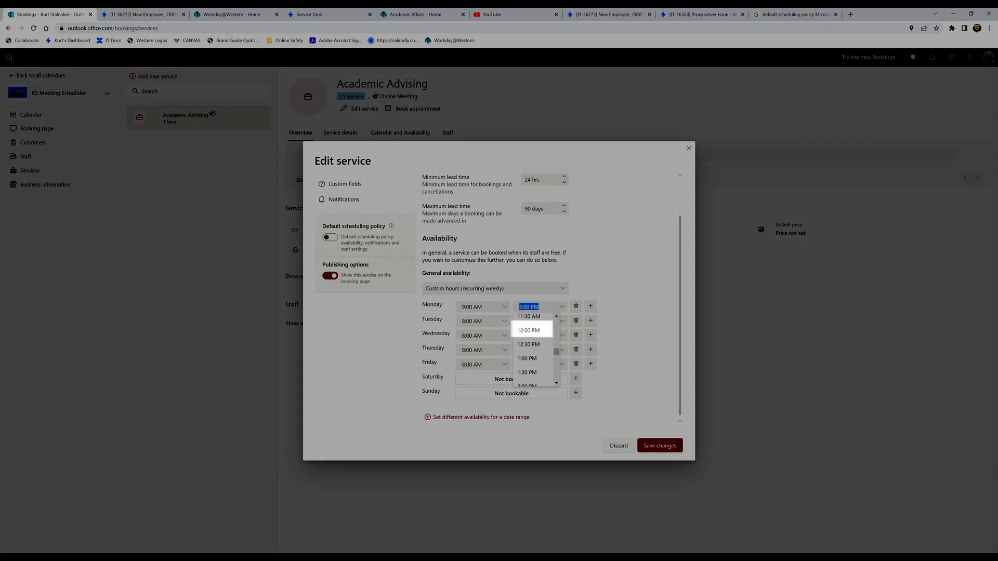
pyautogui.click(469, 347)
pyautogui.click(528, 307)
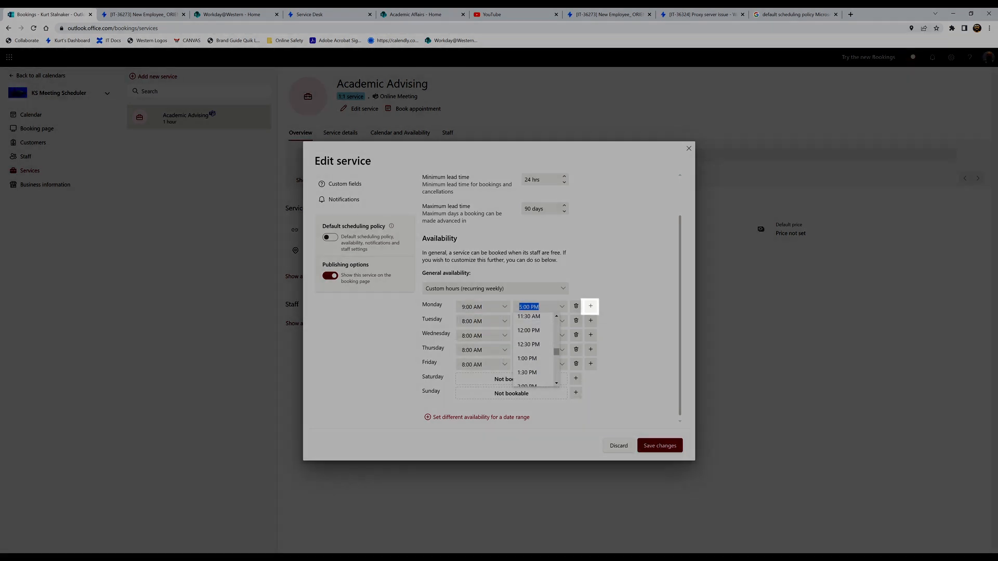
pyautogui.click(590, 305)
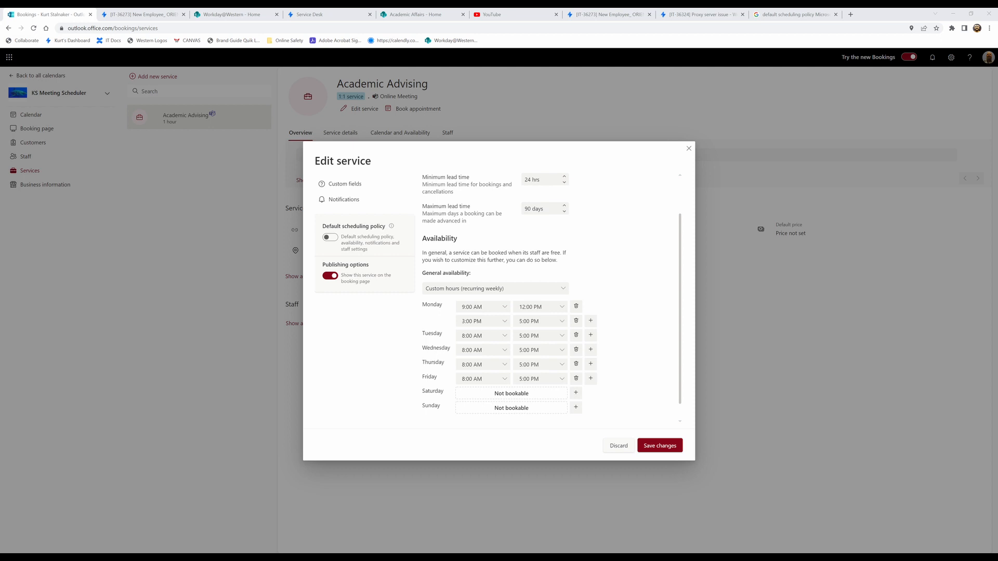
pyautogui.scroll(-1, 499, 297)
pyautogui.click(472, 307)
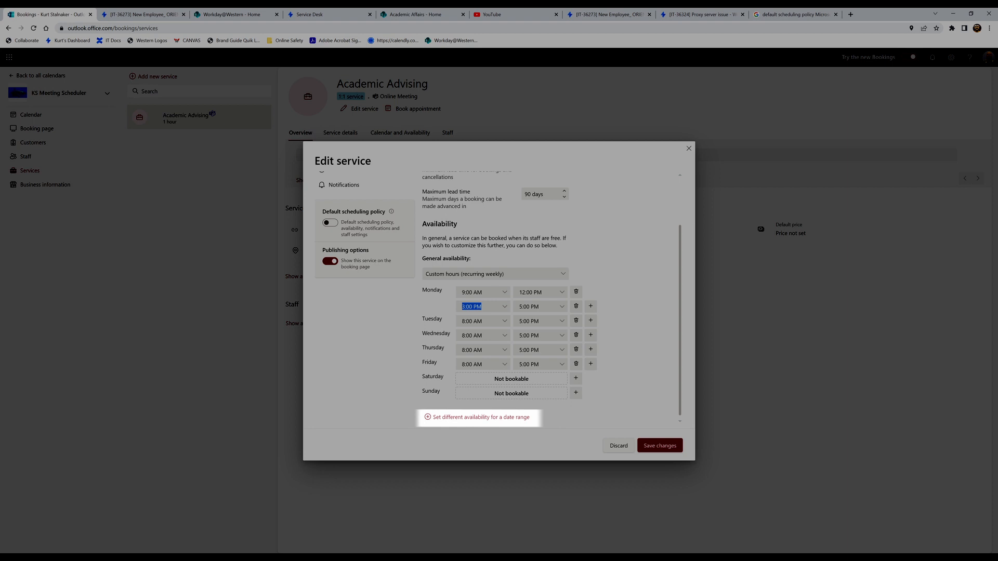
pyautogui.click(480, 417)
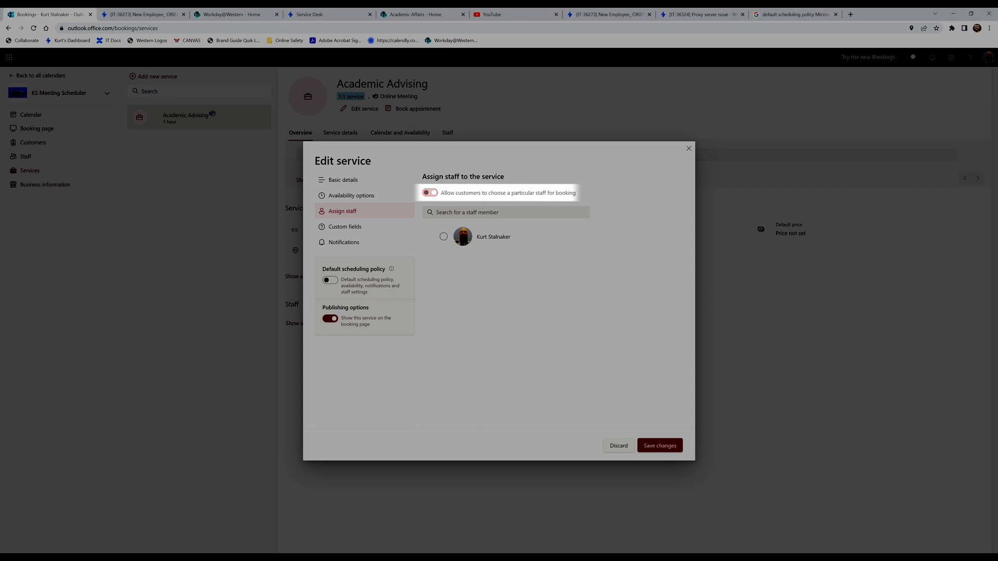
# Make the customer's phone number required for the service and enable text message notifications for the customer.
pyautogui.click(345, 227)
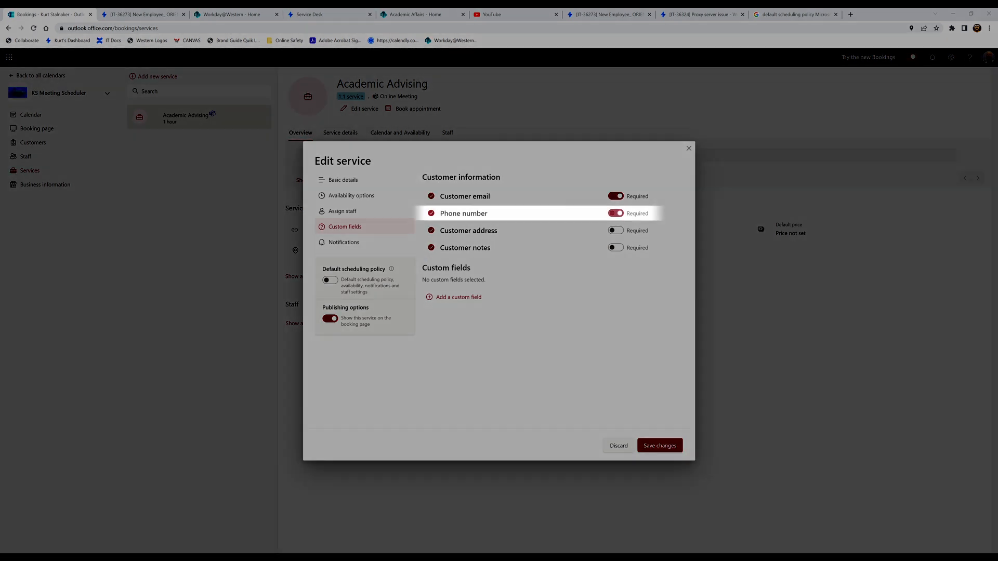
pyautogui.click(615, 213)
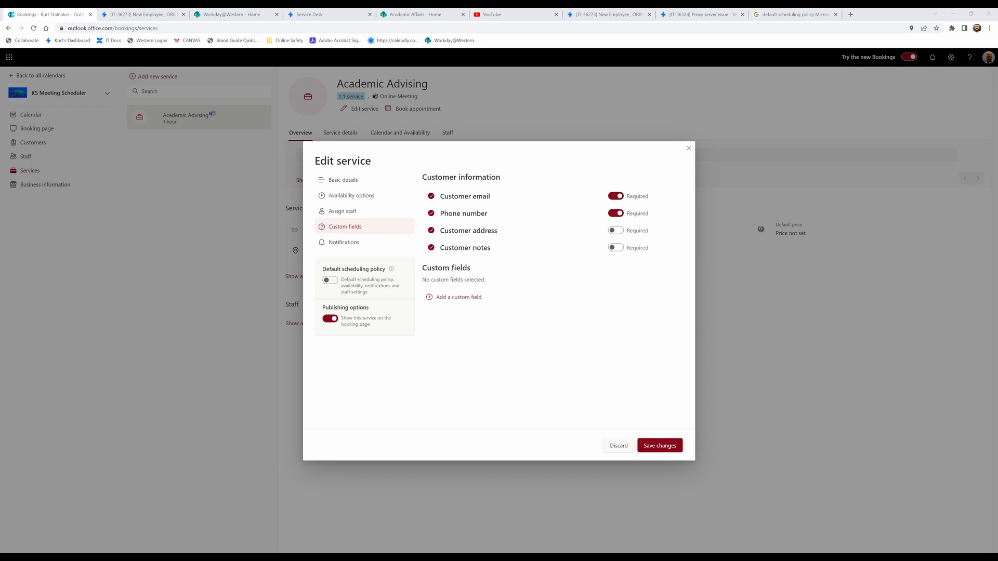
pyautogui.click(344, 243)
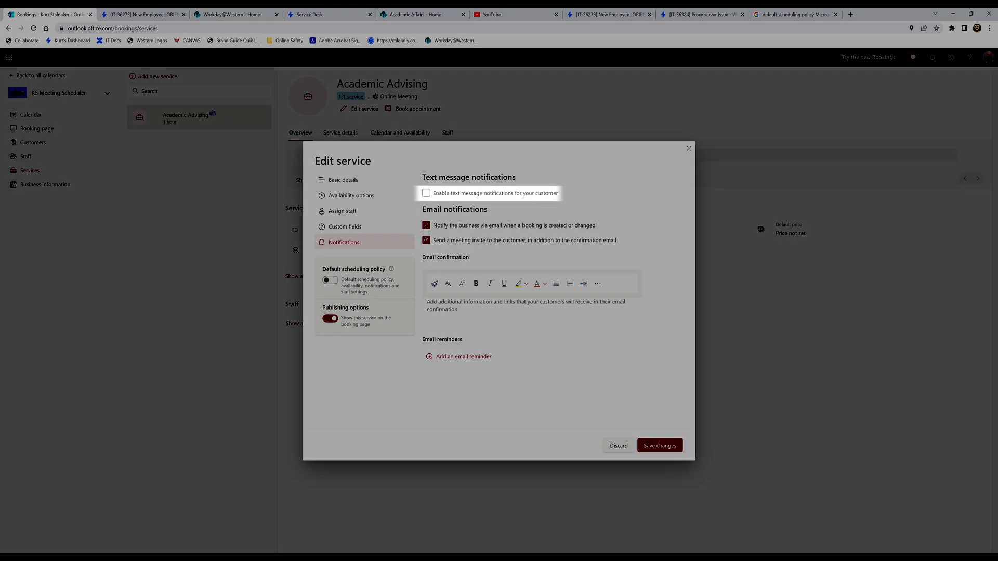
pyautogui.click(427, 192)
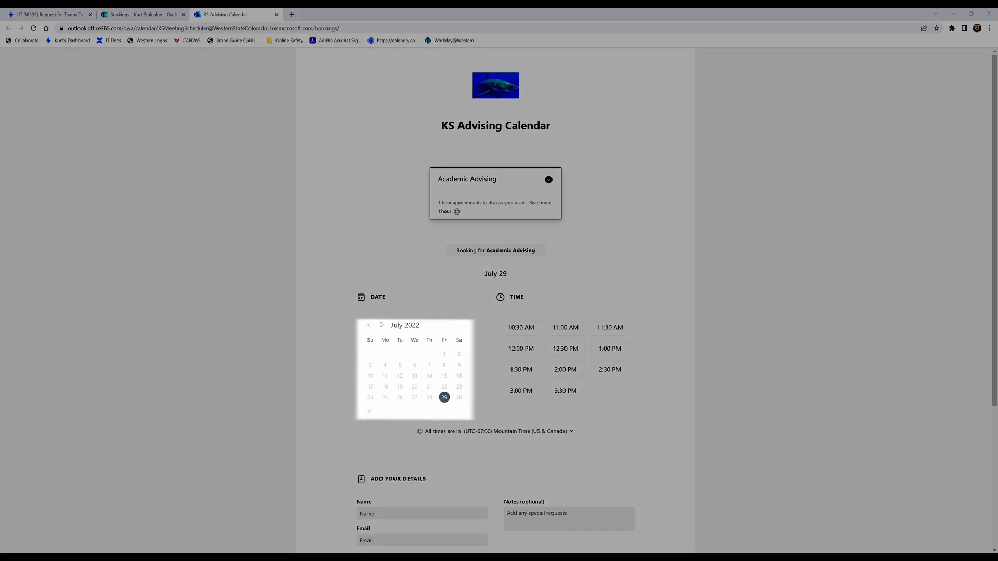
# Choose August 10, 2022 at 1:00 PM for an Academic Advising appointment on the public booking form.
pyautogui.click(382, 325)
pyautogui.click(415, 365)
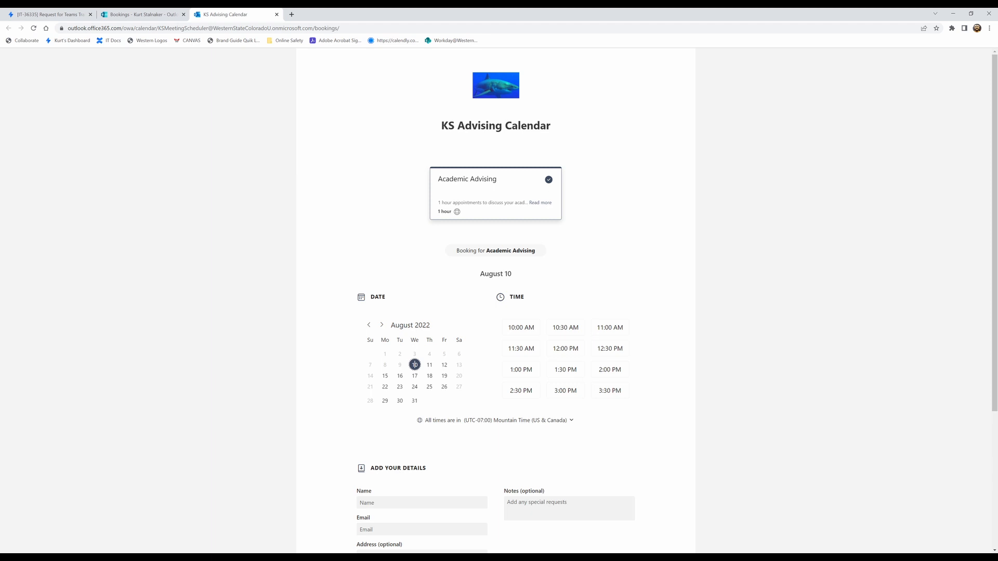
pyautogui.click(521, 369)
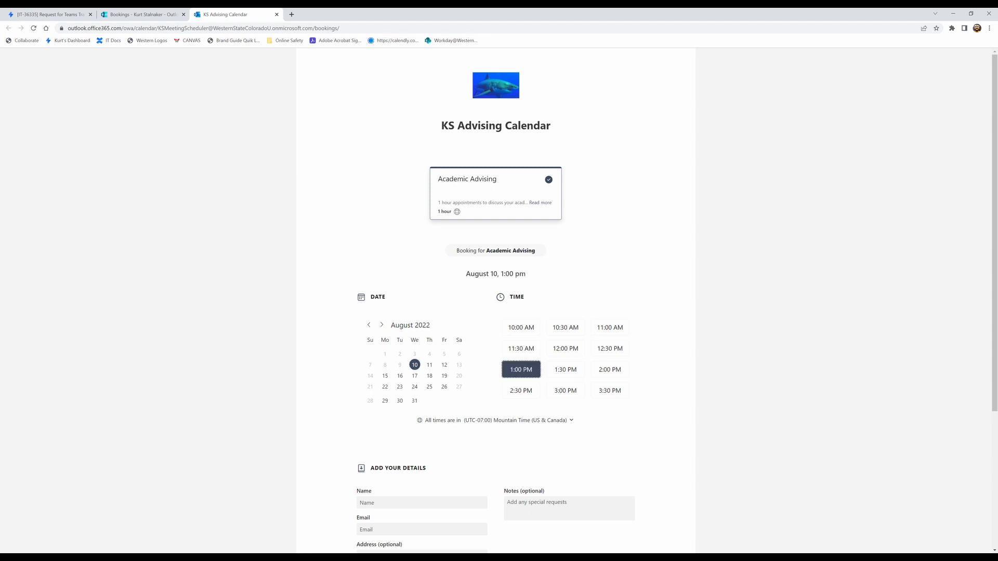
# Fill in the customer's name, email and phone number, opt in to text message notifications and book the appointment.
pyautogui.scroll(-4, 495, 301)
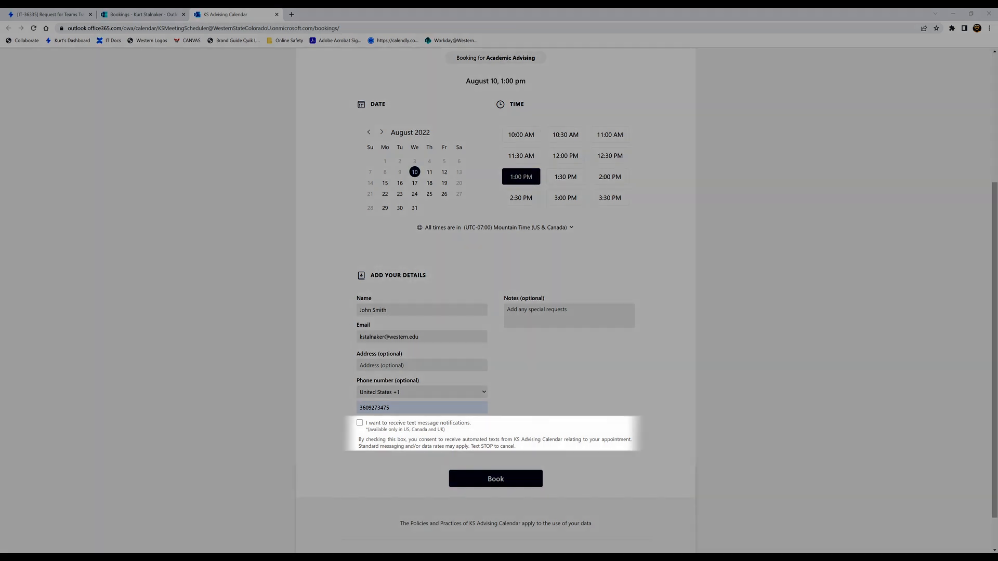
pyautogui.click(359, 422)
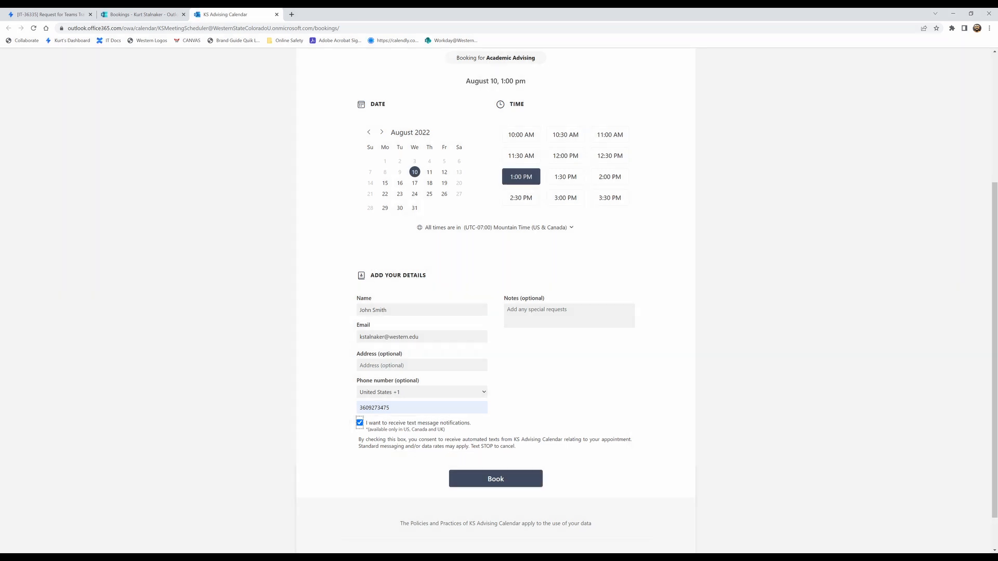
pyautogui.click(496, 479)
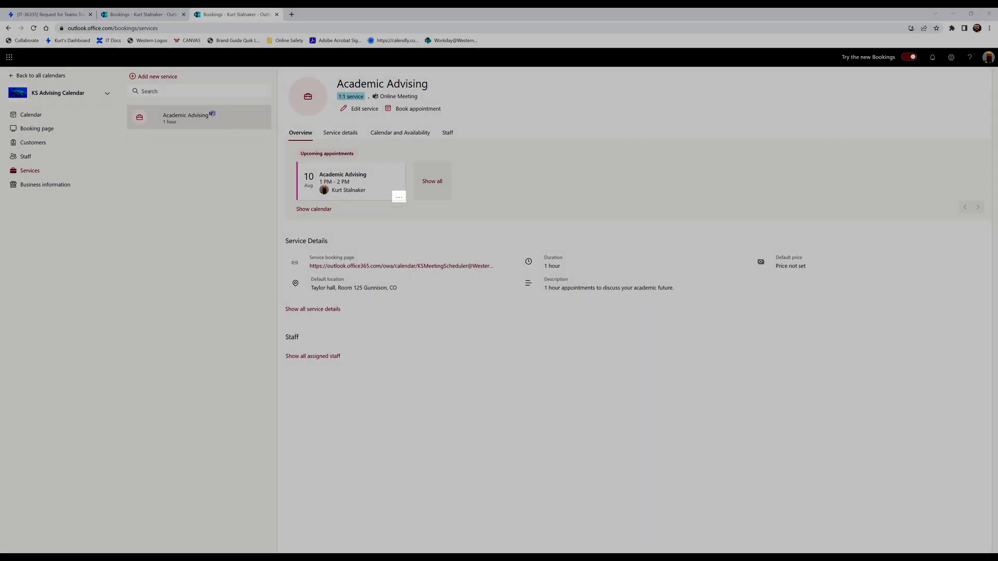
# Show the available actions for the upcoming August 10 Academic Advising appointment.
pyautogui.click(399, 197)
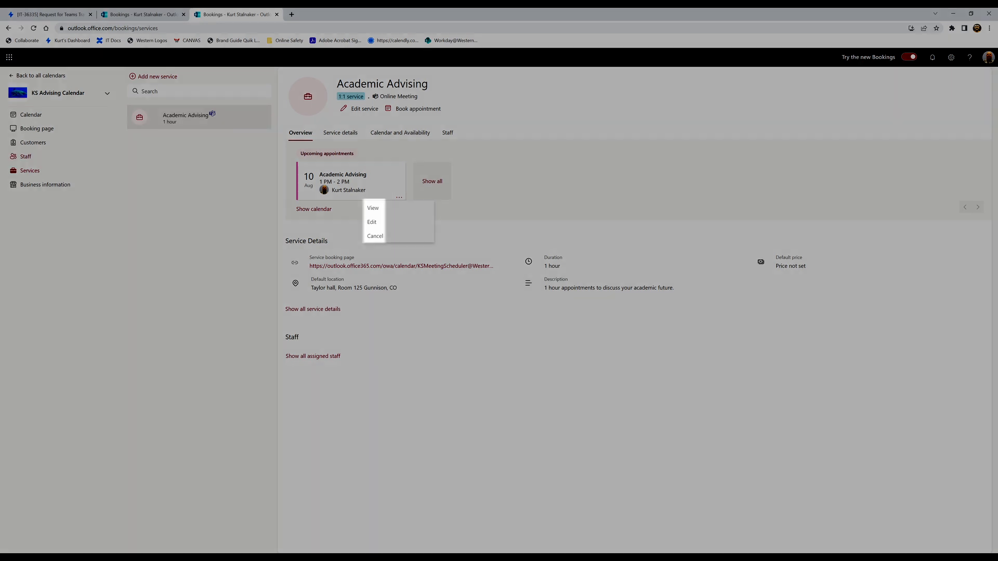